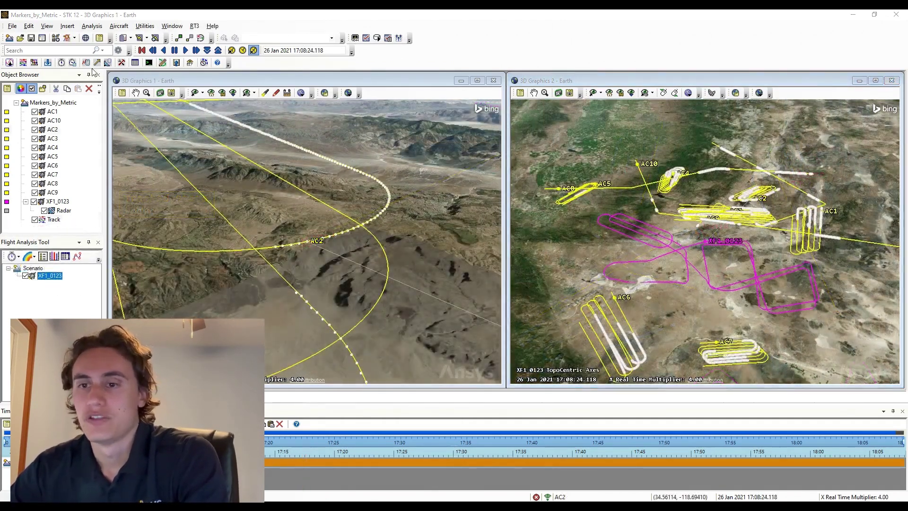
On the XF1_0123 track's Current State page, enable Show Marker for Current Time with Markers by Metric
{"action": "left_click", "coordinate": [121, 63]}
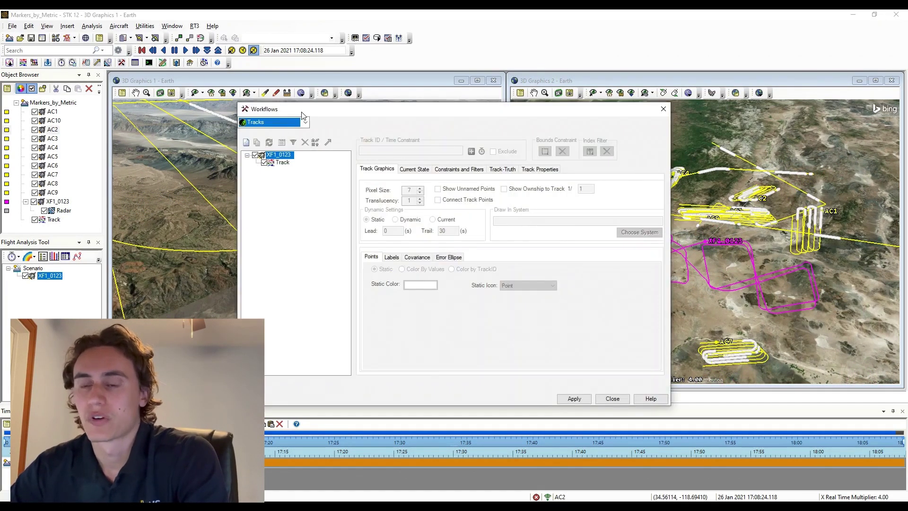
{"action": "left_click", "coordinate": [289, 165]}
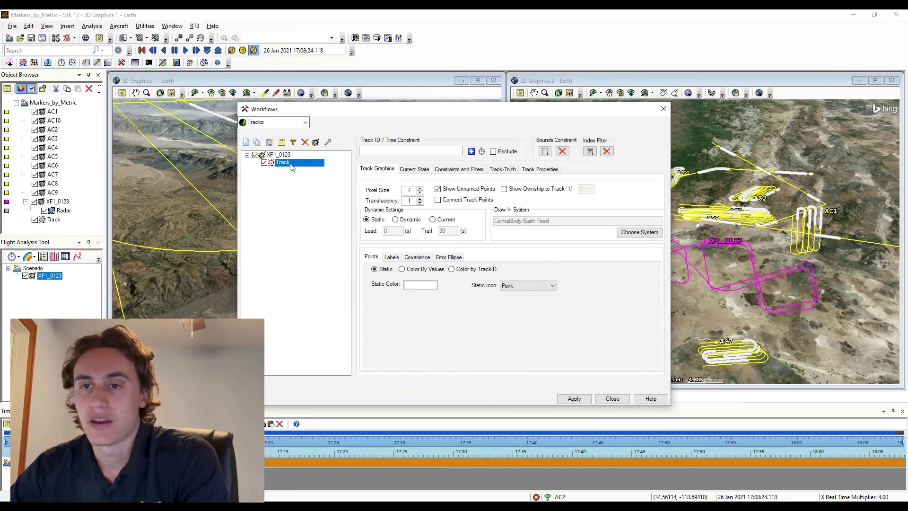
{"action": "left_click", "coordinate": [415, 170]}
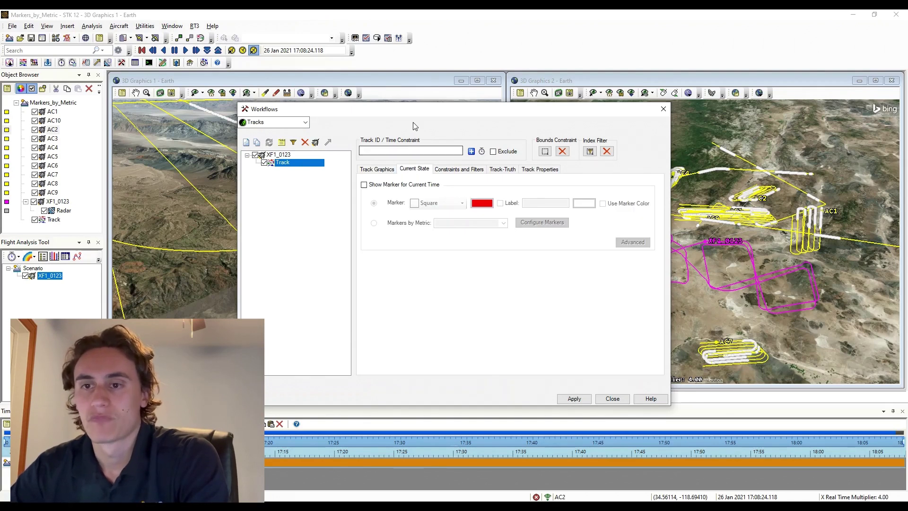
{"action": "left_click", "coordinate": [364, 185]}
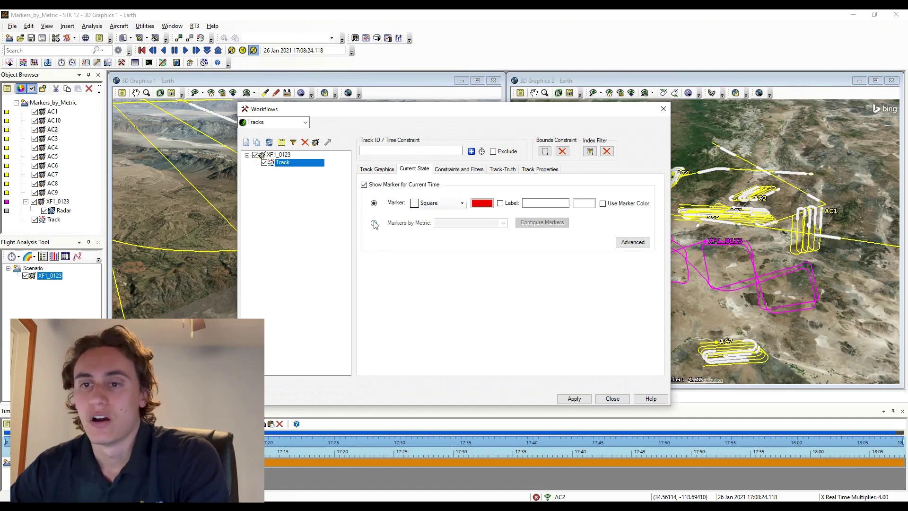
{"action": "left_click", "coordinate": [374, 223]}
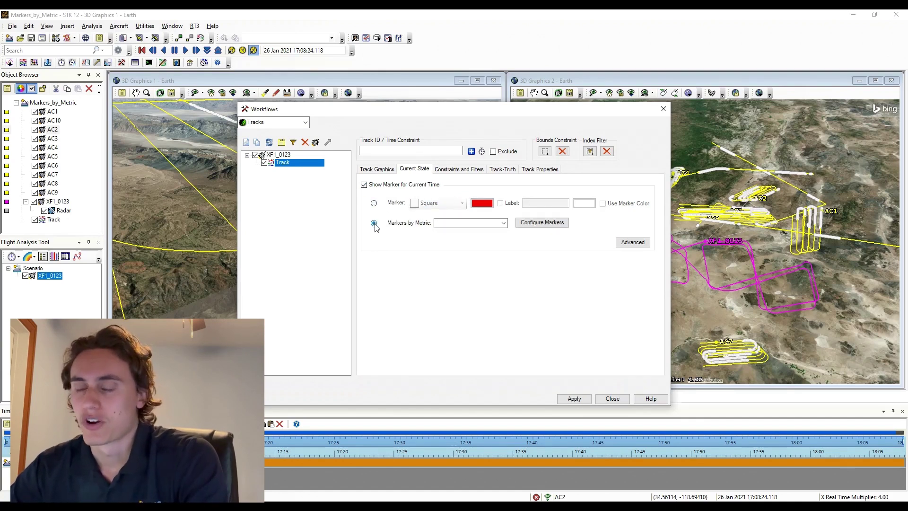
Create a new marker configuration named Mode from Configure Markers
{"action": "left_click", "coordinate": [551, 224]}
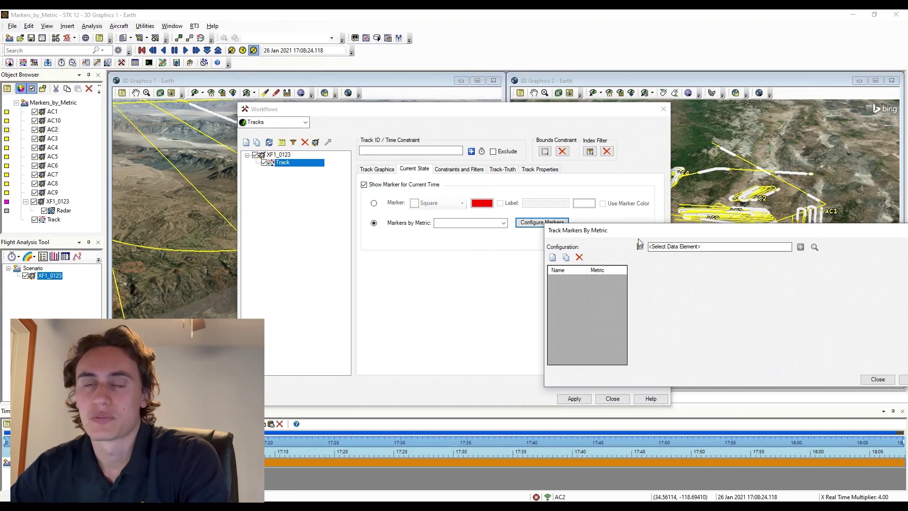
{"action": "left_click", "coordinate": [416, 272]}
{"action": "left_click_drag", "start_coordinate": [590, 301], "coordinate": [565, 303]}
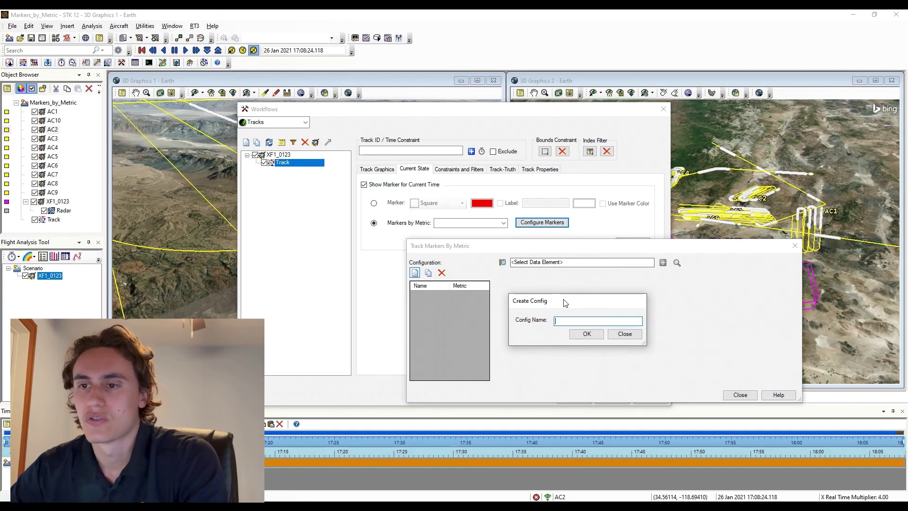
{"action": "left_click", "coordinate": [616, 334]}
{"action": "left_click", "coordinate": [503, 263]}
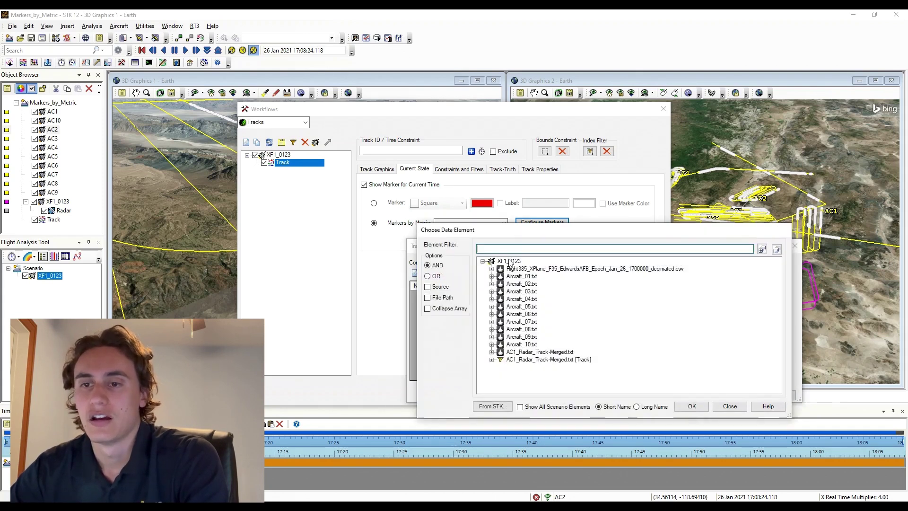
{"action": "left_click_drag", "start_coordinate": [525, 234], "coordinate": [605, 169]}
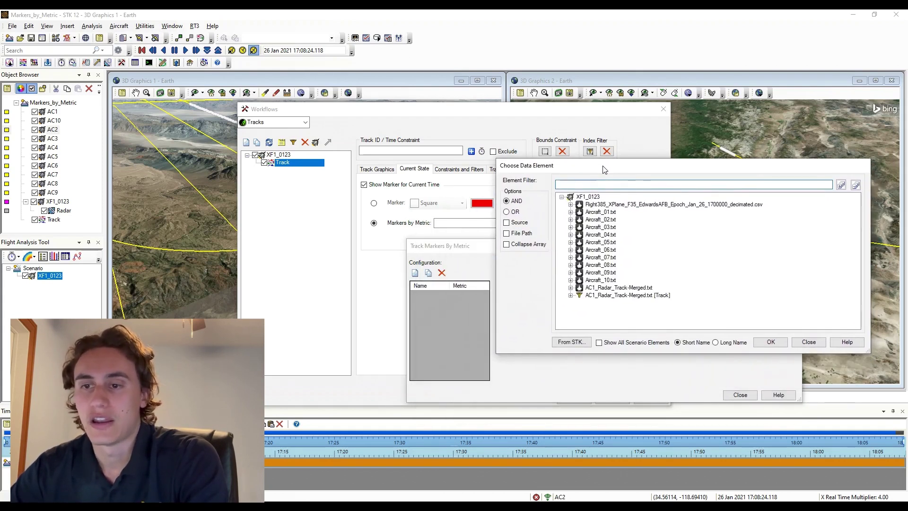
{"action": "left_click", "coordinate": [809, 342]}
{"action": "left_click", "coordinate": [414, 274]}
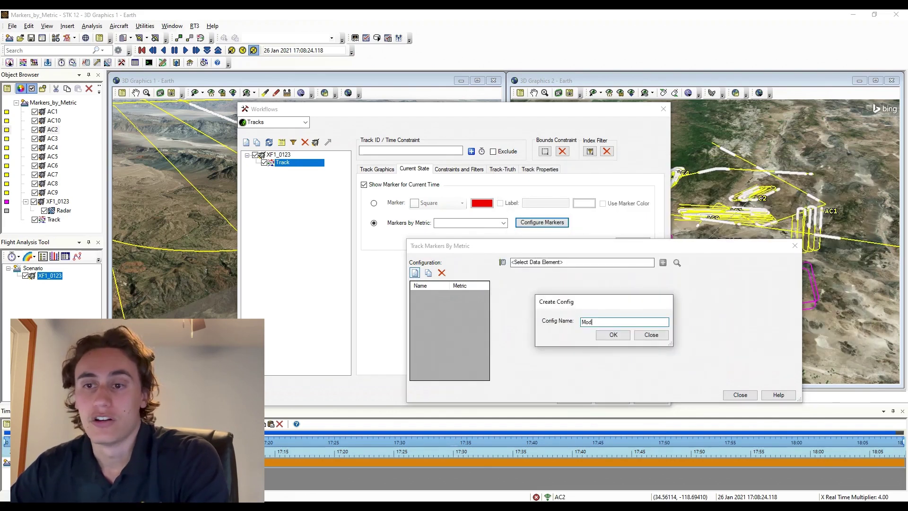
{"action": "left_click", "coordinate": [613, 335]}
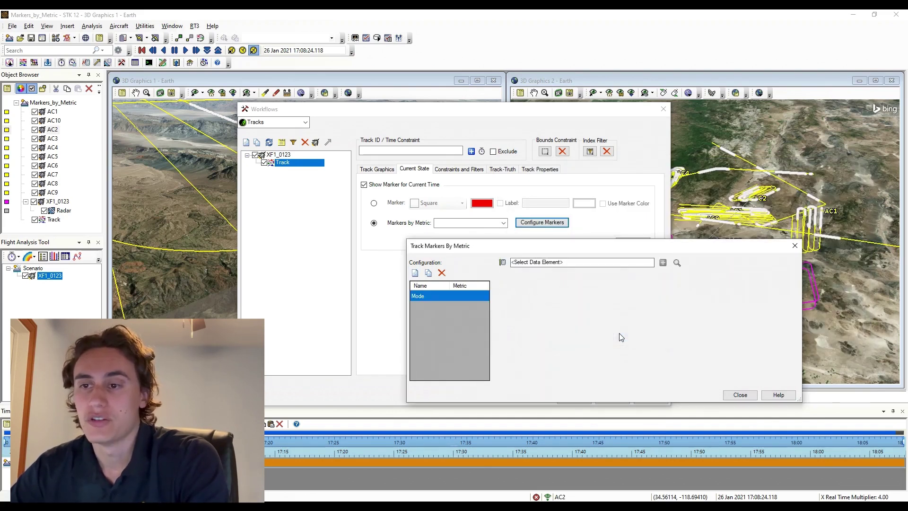
Set Mode1 as the configuration's data element and list its values 1–5 with counts
{"action": "left_click", "coordinate": [504, 263]}
{"action": "left_click_drag", "start_coordinate": [538, 231], "coordinate": [624, 173]}
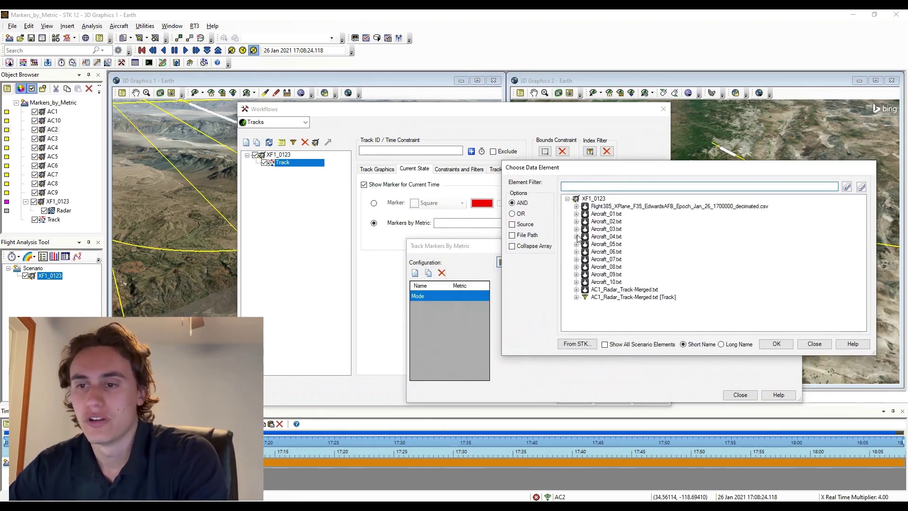
{"action": "type", "text": "Mode"}
{"action": "left_click", "coordinate": [608, 244]}
{"action": "left_click", "coordinate": [777, 344]}
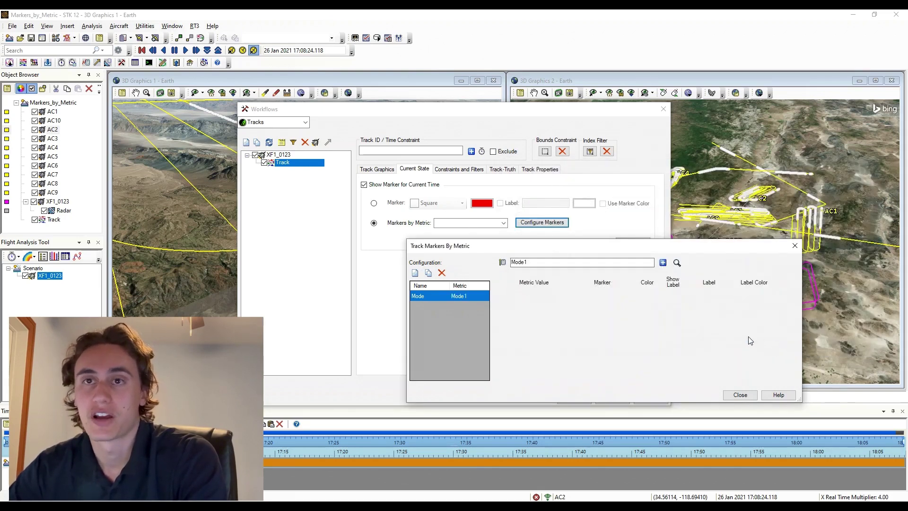
{"action": "left_click", "coordinate": [677, 262]}
{"action": "left_click_drag", "start_coordinate": [625, 248], "coordinate": [787, 205]}
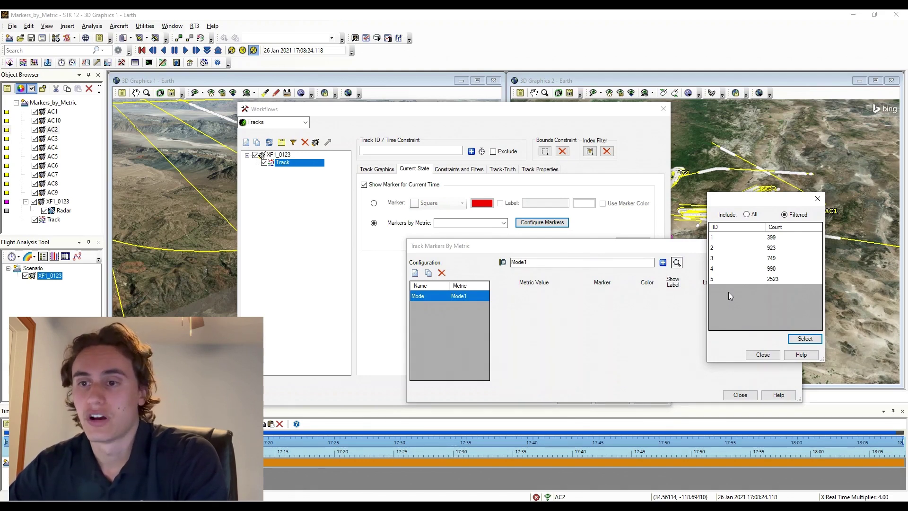
Add five marker rows to the Mode configuration and show the Mode1 values 1–5 again
{"action": "left_click", "coordinate": [762, 354]}
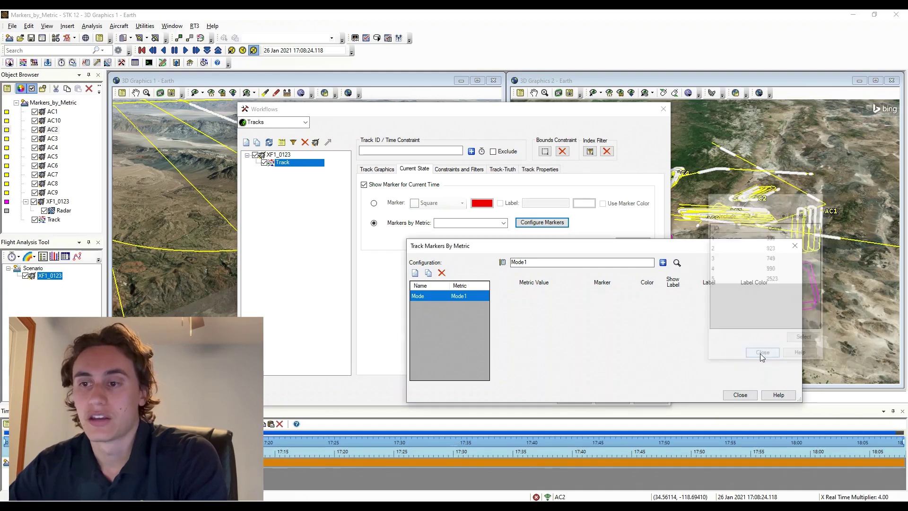
{"action": "left_click", "coordinate": [663, 263]}
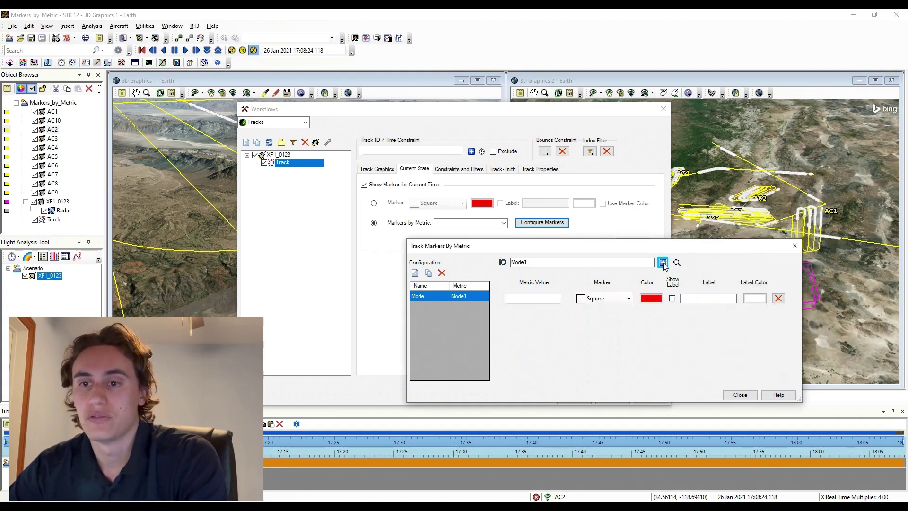
{"action": "left_click", "coordinate": [663, 263]}
{"action": "left_click", "coordinate": [663, 263]}
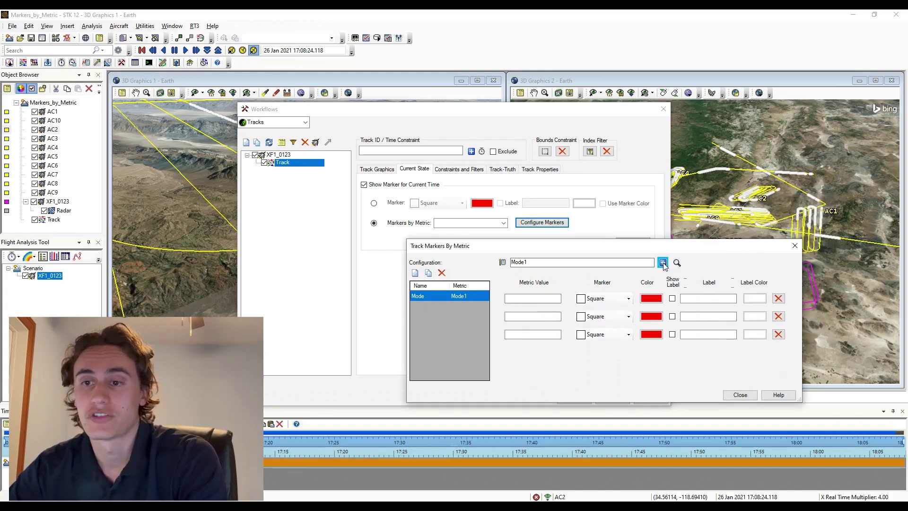
{"action": "left_click", "coordinate": [664, 263]}
{"action": "left_click", "coordinate": [663, 263]}
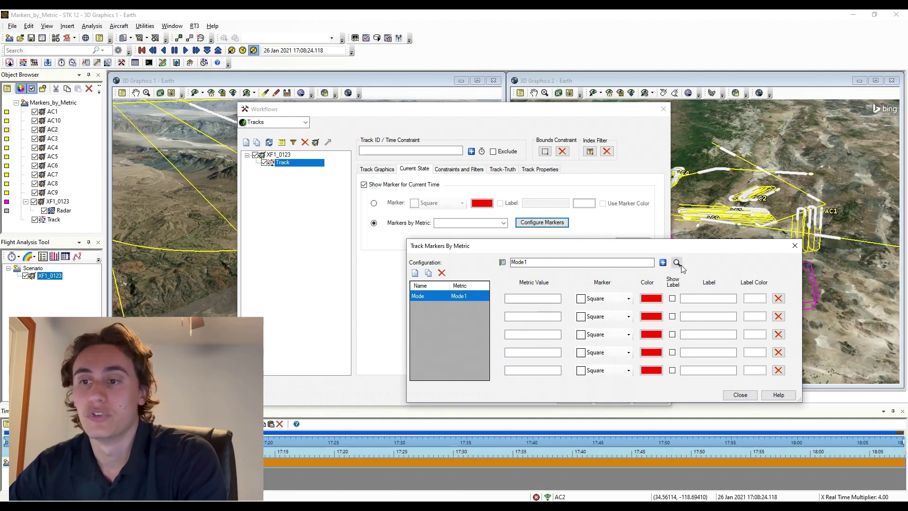
{"action": "left_click", "coordinate": [677, 262]}
{"action": "left_click_drag", "start_coordinate": [623, 247], "coordinate": [819, 232]}
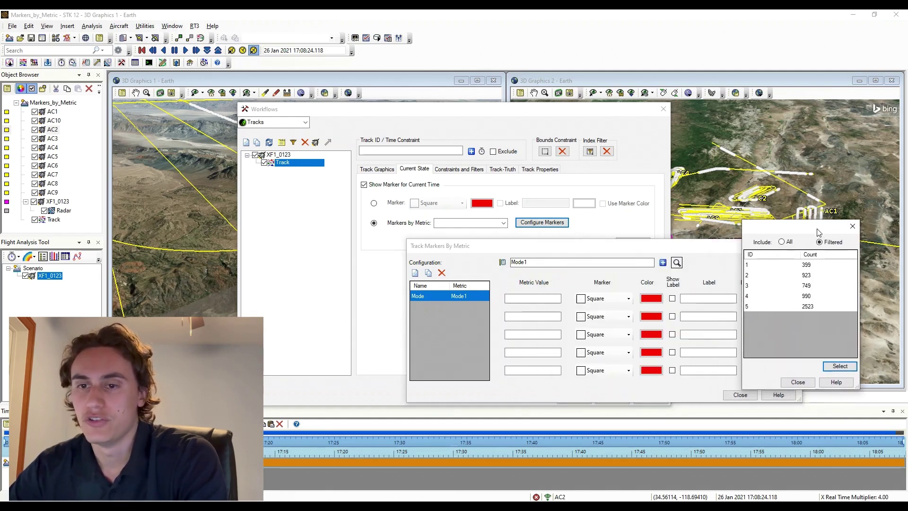
Enter metric values 1 through 5 in the five marker rows
{"action": "left_click", "coordinate": [798, 381]}
{"action": "left_click", "coordinate": [544, 299]}
{"action": "type", "text": "1"}
{"action": "type", "text": "2"}
{"action": "left_click", "coordinate": [547, 335]}
{"action": "type", "text": "3"}
{"action": "left_click", "coordinate": [544, 352]}
{"action": "type", "text": "4"}
{"action": "left_click", "coordinate": [547, 370]}
{"action": "type", "text": "5"}
Give Modes 2–5 Circle, Triangle Up, Diamond and 5 Pointed Star marker shapes
{"action": "left_click", "coordinate": [610, 317]}
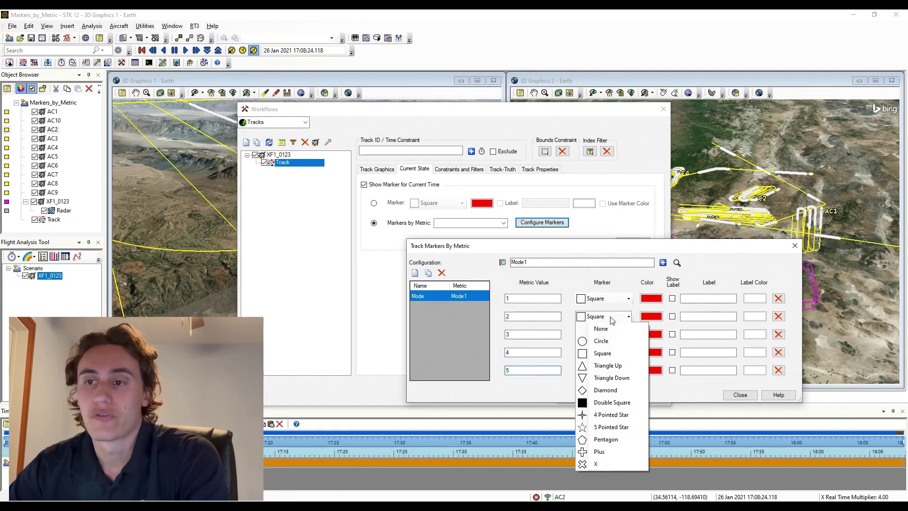
{"action": "left_click", "coordinate": [610, 341]}
{"action": "left_click", "coordinate": [615, 334]}
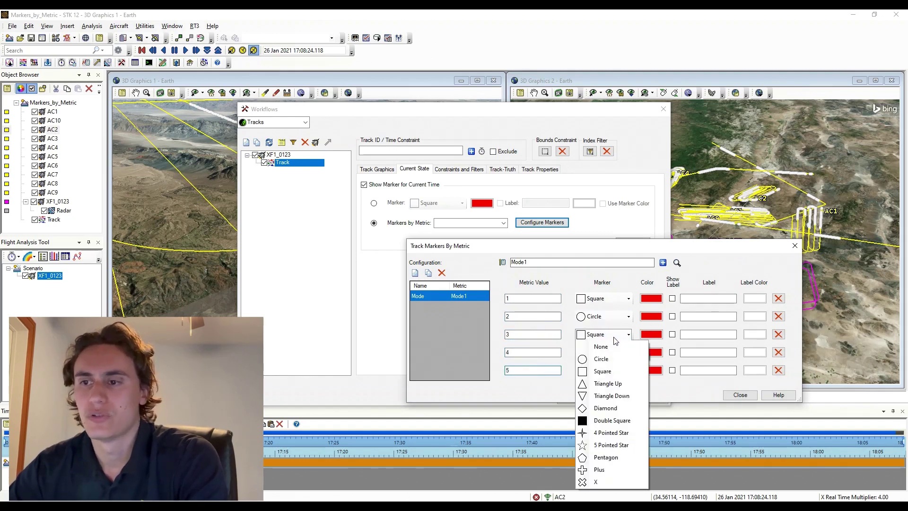
{"action": "left_click", "coordinate": [618, 383]}
{"action": "left_click", "coordinate": [610, 353]}
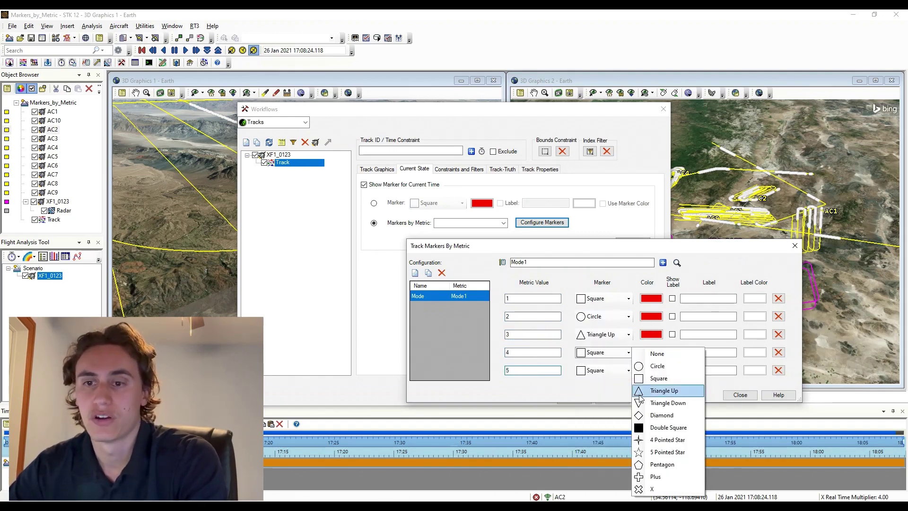
{"action": "left_click", "coordinate": [608, 425]}
{"action": "left_click", "coordinate": [629, 371]}
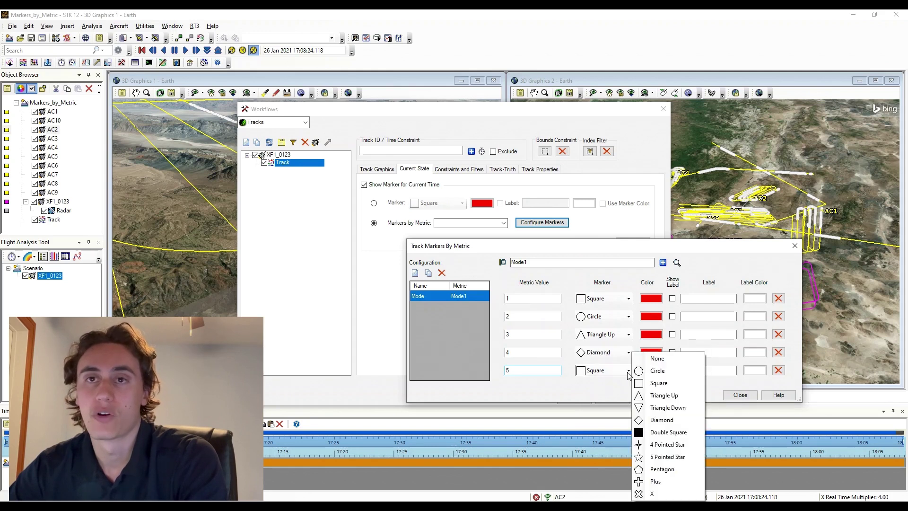
{"action": "left_click", "coordinate": [660, 457]}
Colour the Mode 2–5 markers green, blue, orange and pink
{"action": "left_click", "coordinate": [651, 316]}
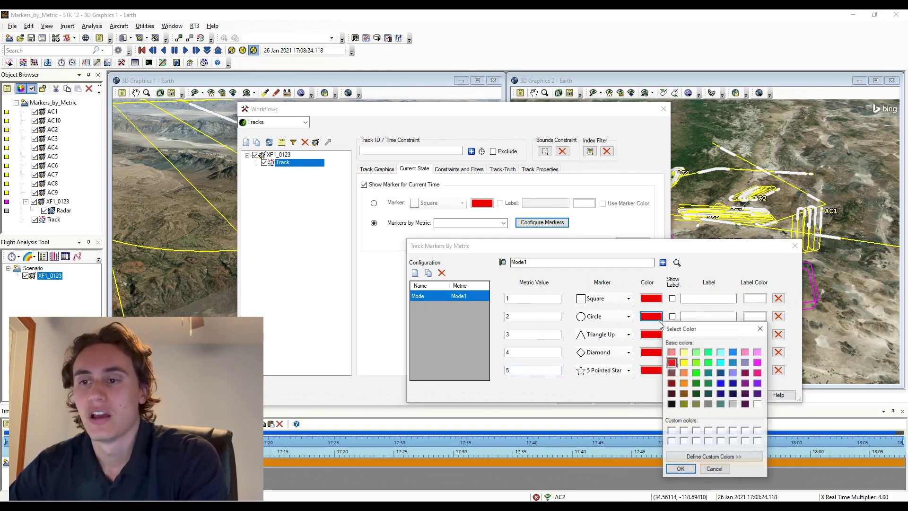
{"action": "double_click", "coordinate": [696, 362]}
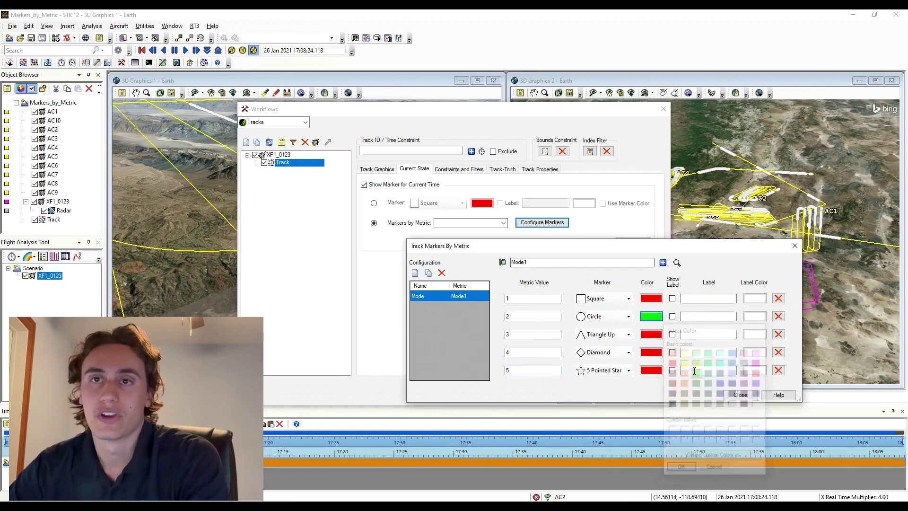
{"action": "left_click", "coordinate": [652, 334]}
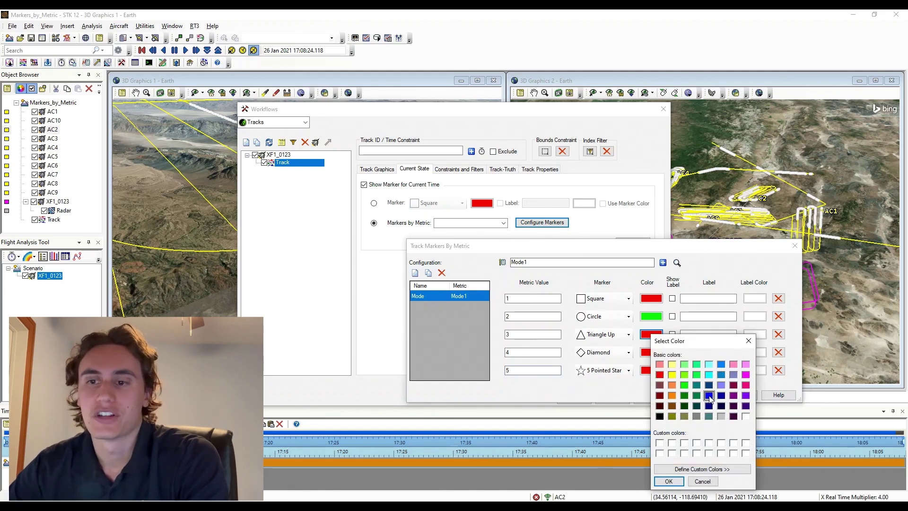
{"action": "double_click", "coordinate": [708, 394]}
{"action": "left_click", "coordinate": [660, 355]}
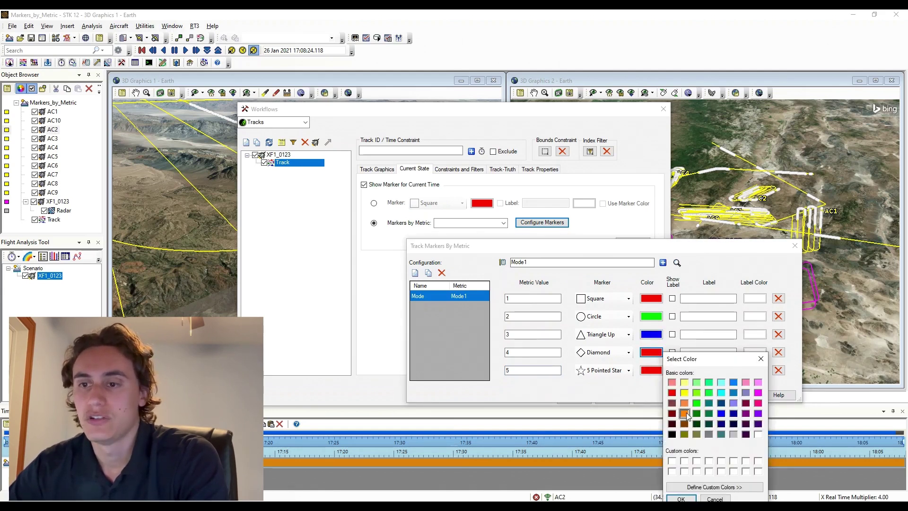
{"action": "double_click", "coordinate": [684, 414]}
{"action": "left_click", "coordinate": [651, 370]}
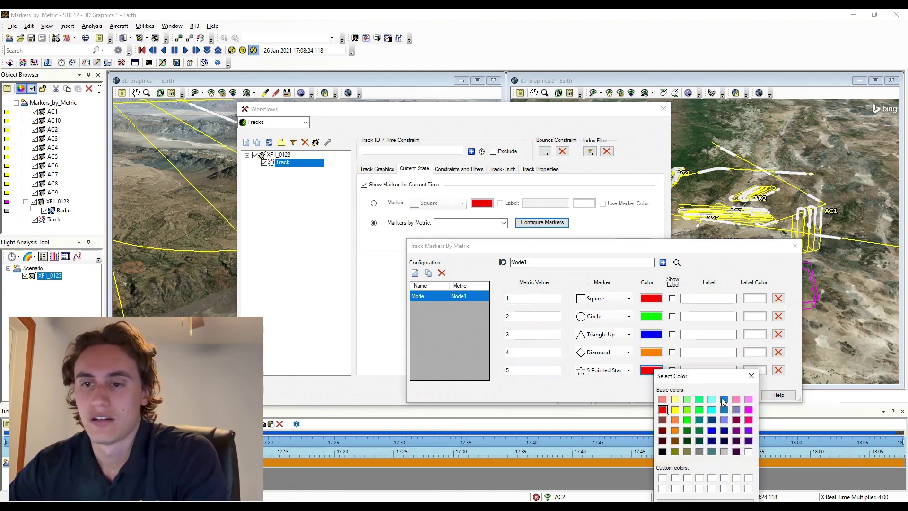
{"action": "double_click", "coordinate": [749, 420]}
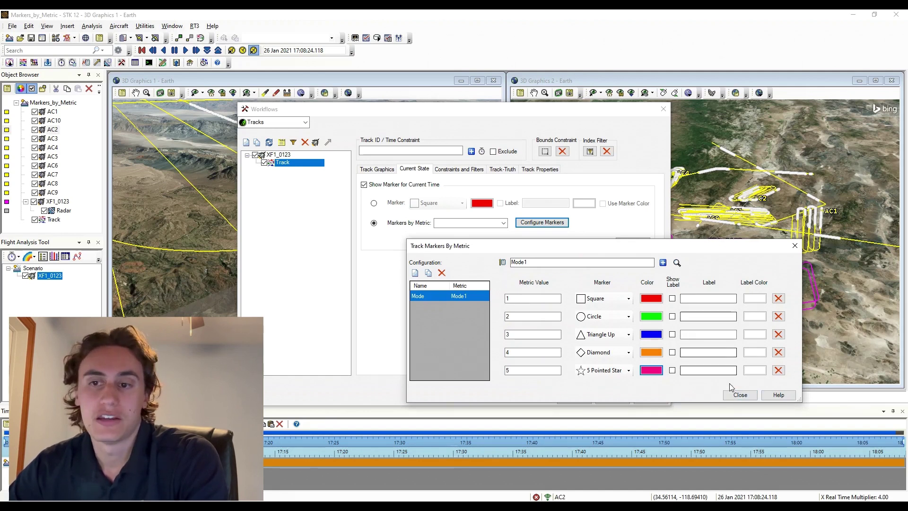
Close marker configuration, confirm Mode as the Markers by Metric choice, and apply it
{"action": "left_click", "coordinate": [739, 395]}
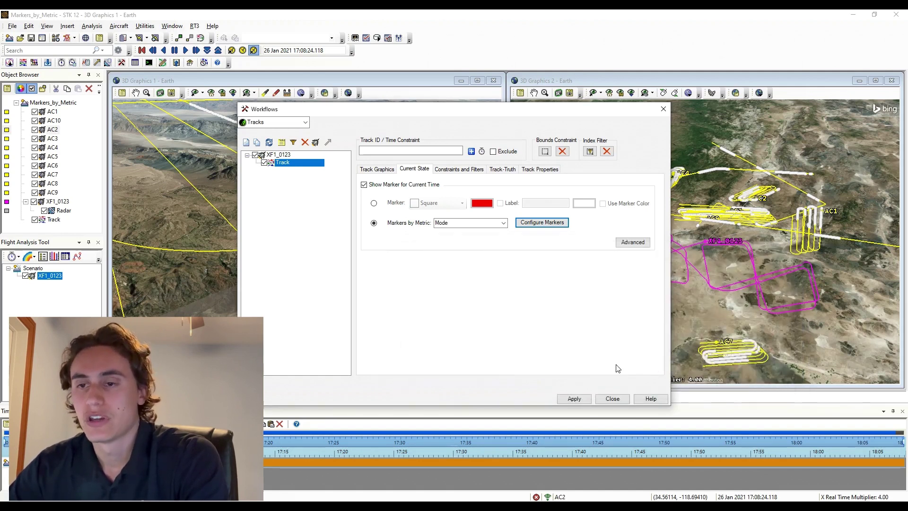
{"action": "left_click", "coordinate": [503, 223]}
{"action": "left_click", "coordinate": [495, 232]}
{"action": "left_click", "coordinate": [529, 226]}
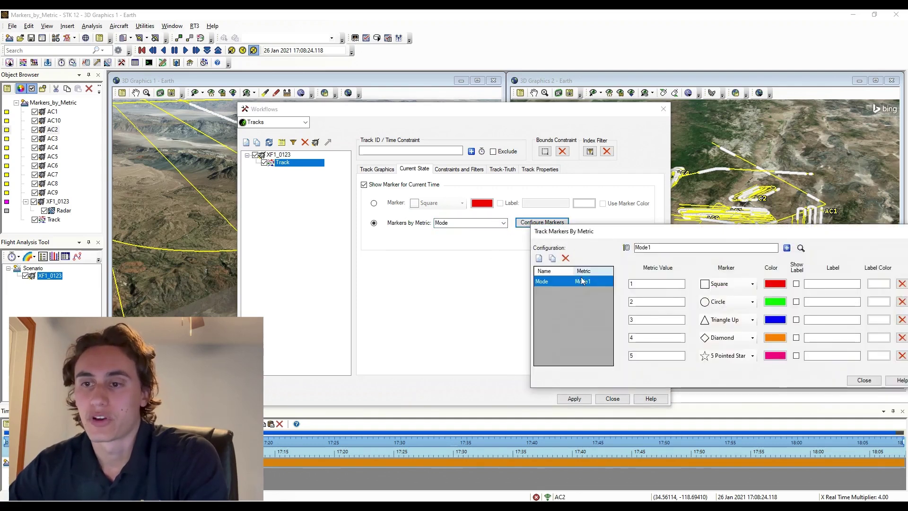
{"action": "left_click", "coordinate": [855, 383]}
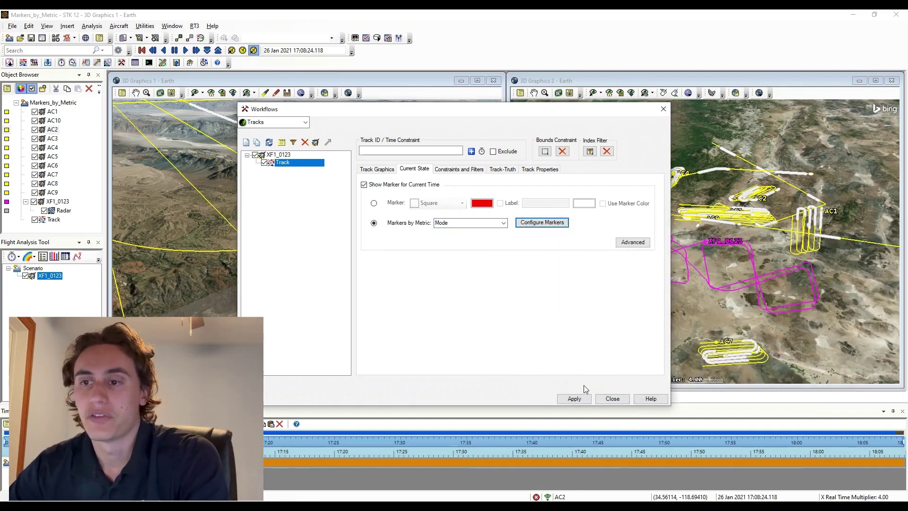
{"action": "left_click", "coordinate": [574, 398]}
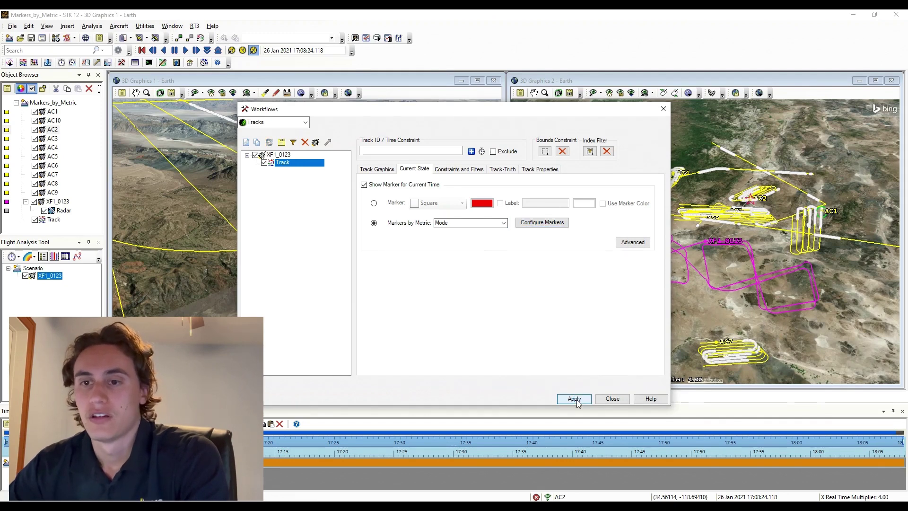
Close Workflows, zoom 3D Graphics 1 toward AC2, and play the scenario animation
{"action": "left_click", "coordinate": [663, 109]}
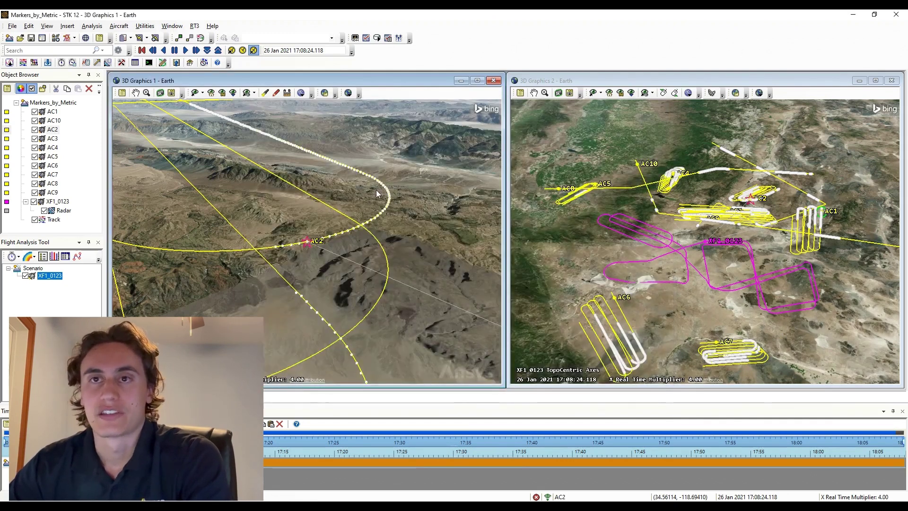
{"action": "right_click_drag", "start_coordinate": [314, 198], "coordinate": [334, 243]}
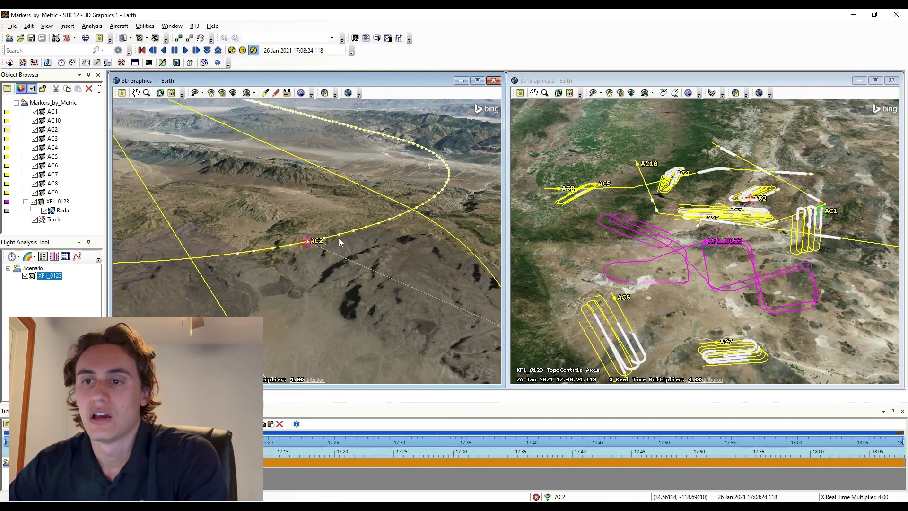
{"action": "left_click", "coordinate": [186, 50]}
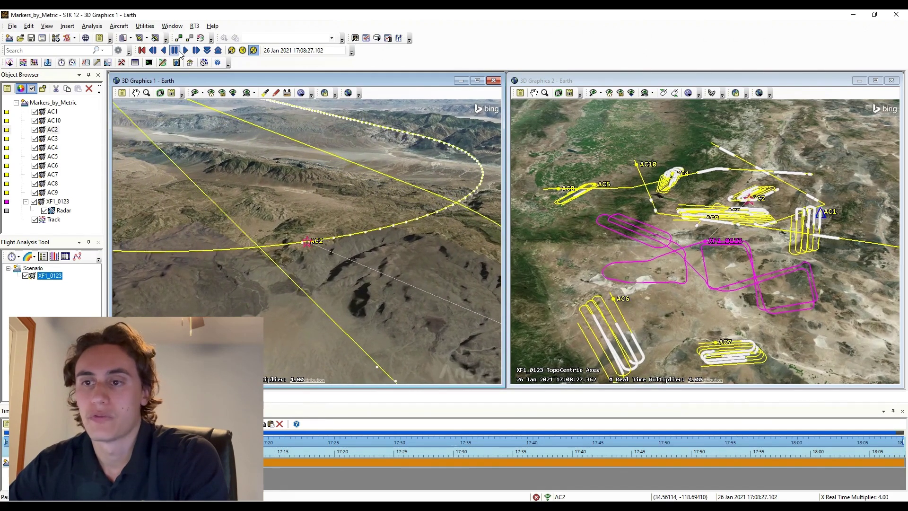